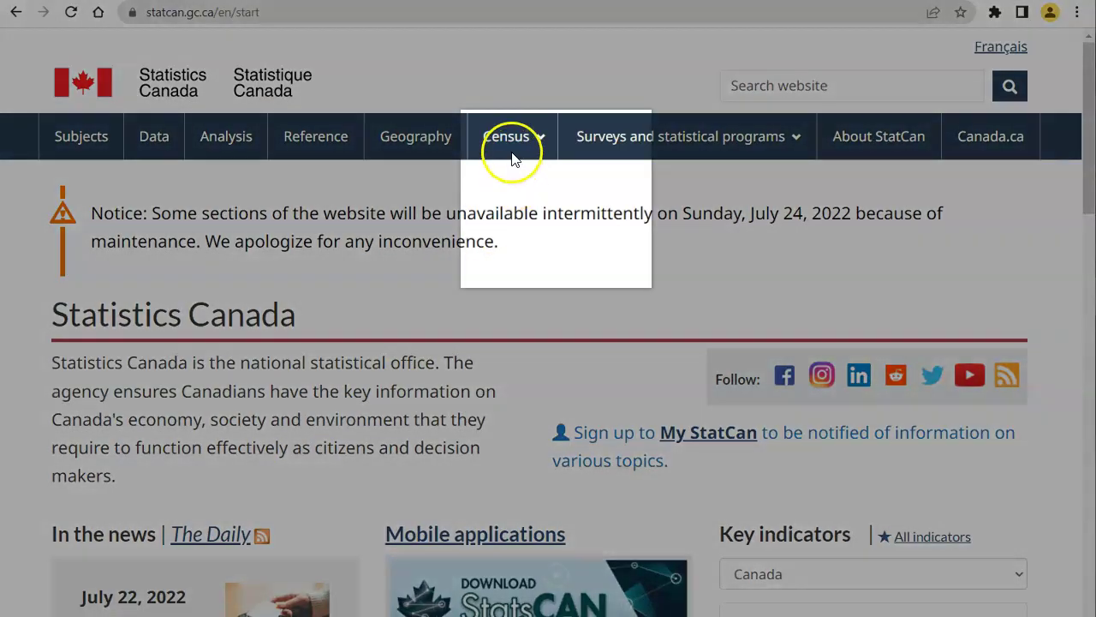
# - Go to the Census of Population page from the Census menu in the top navigation
pyautogui.click(509, 145)
pyautogui.click(509, 173)
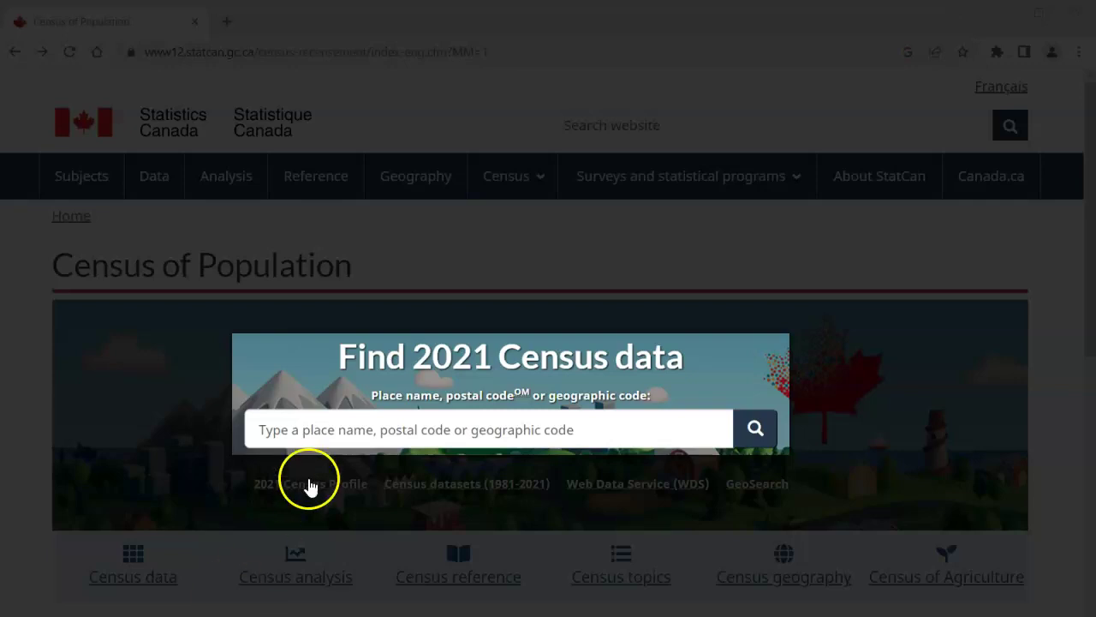
# - Search Find 2021 Census data for 'Edmonton'
pyautogui.click(313, 435)
pyautogui.write('Edmonton')
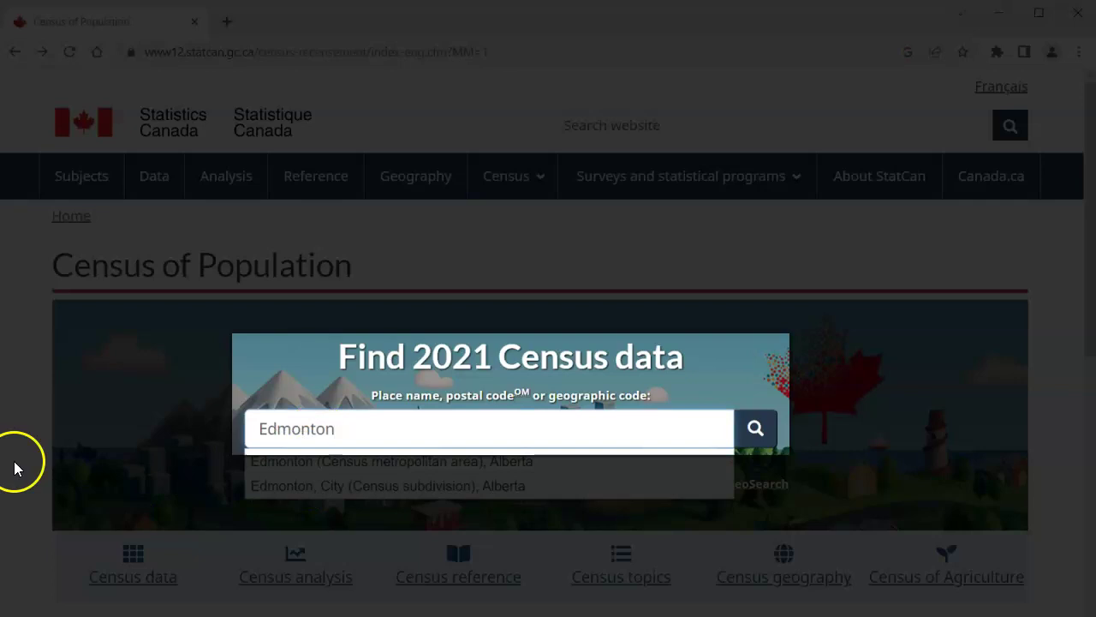
pyautogui.click(759, 428)
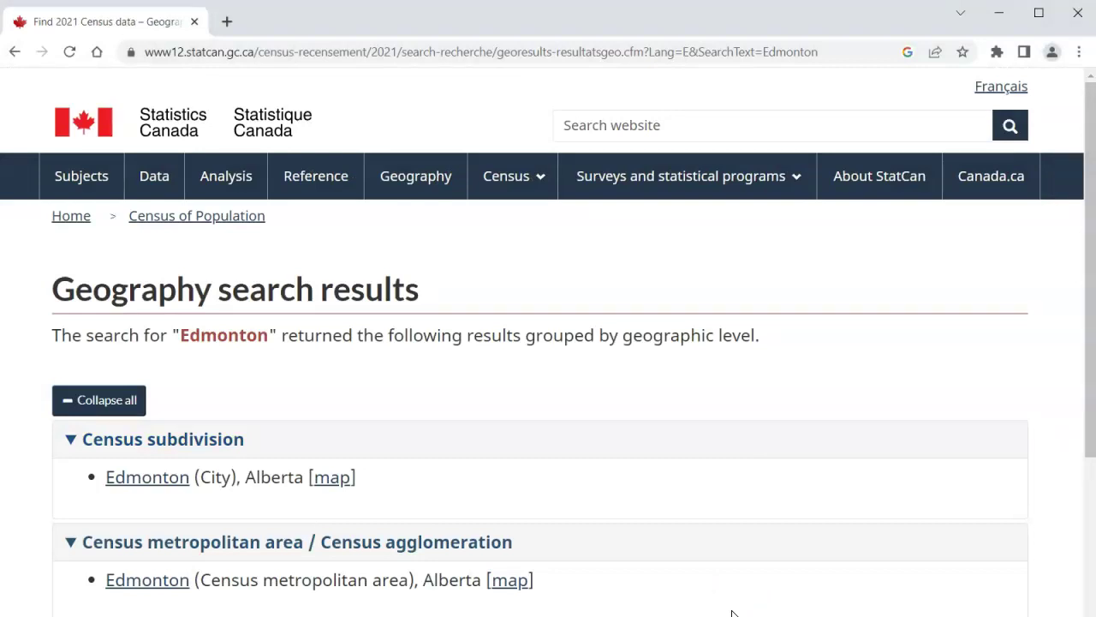
# - Show the boundary map for Edmonton (City) listed under Census subdivision
pyautogui.scroll(-5, 733, 612)
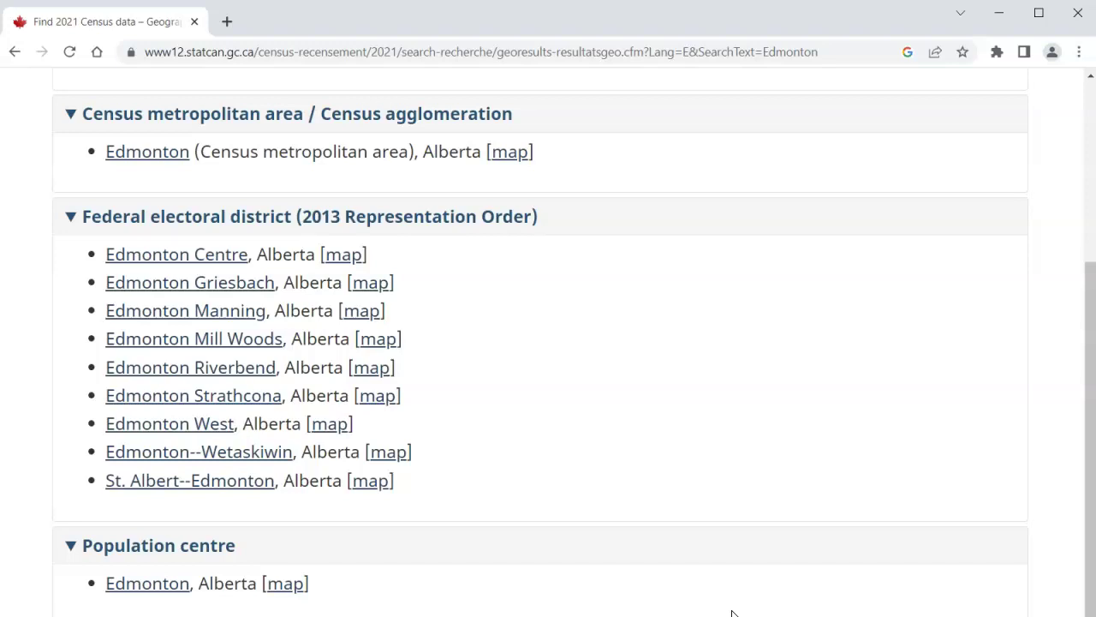
pyautogui.scroll(3, 733, 612)
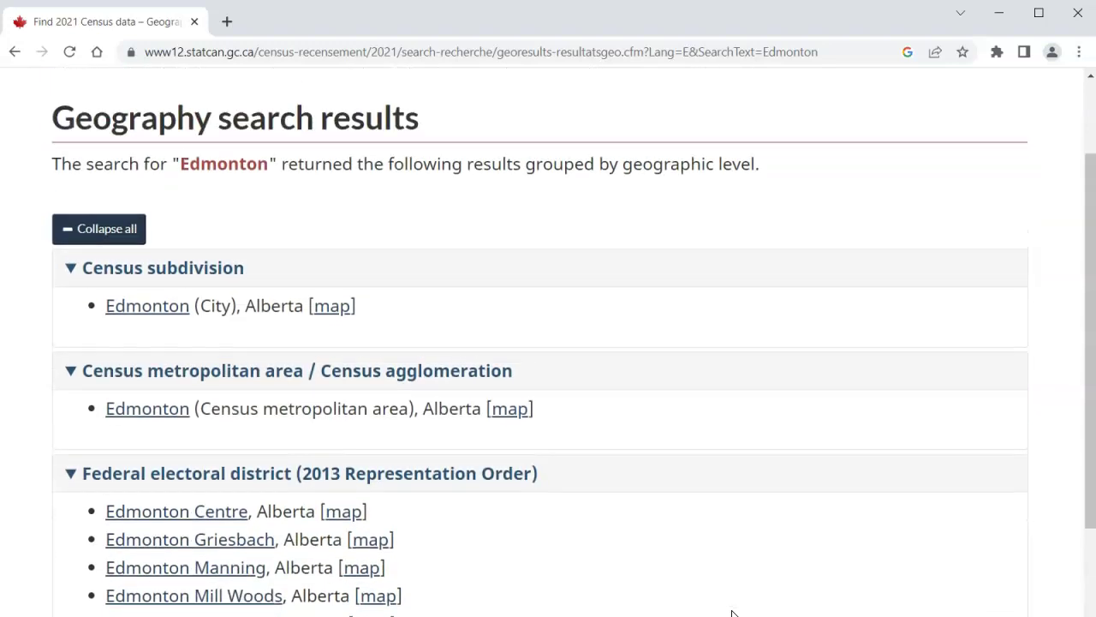
pyautogui.click(330, 309)
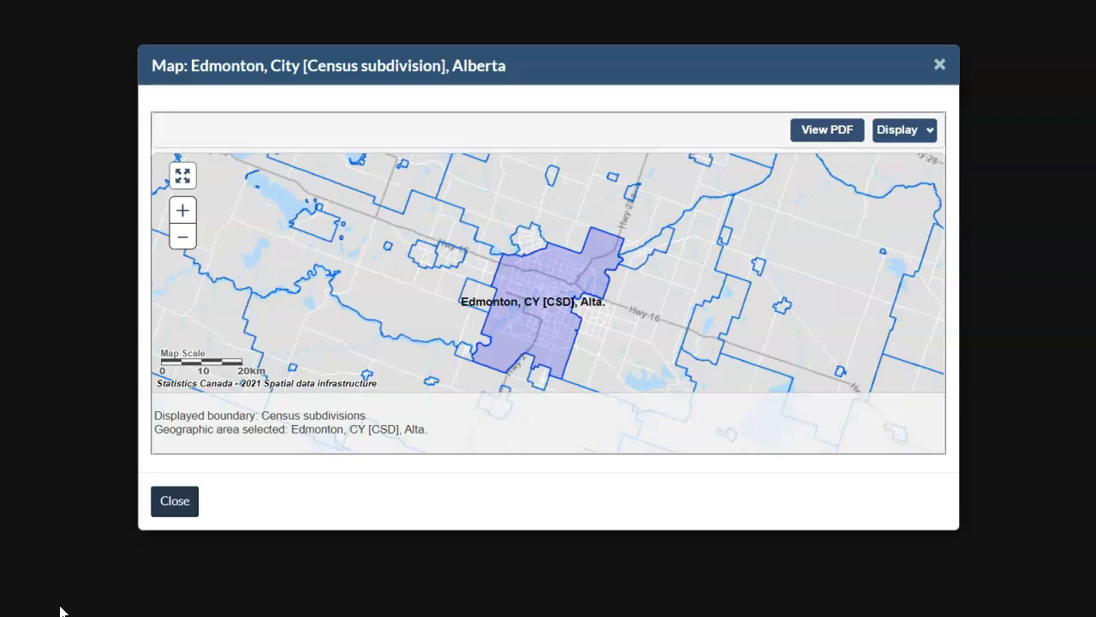
# - Close the city map, view the Edmonton census metropolitan area map, then close it
pyautogui.click(184, 502)
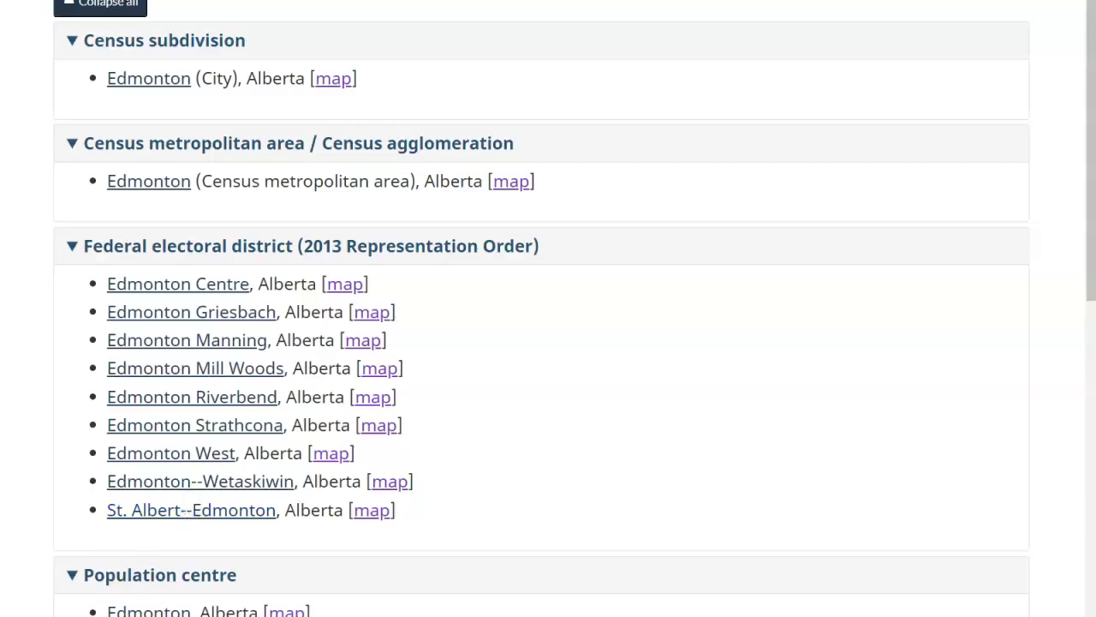
pyautogui.click(512, 183)
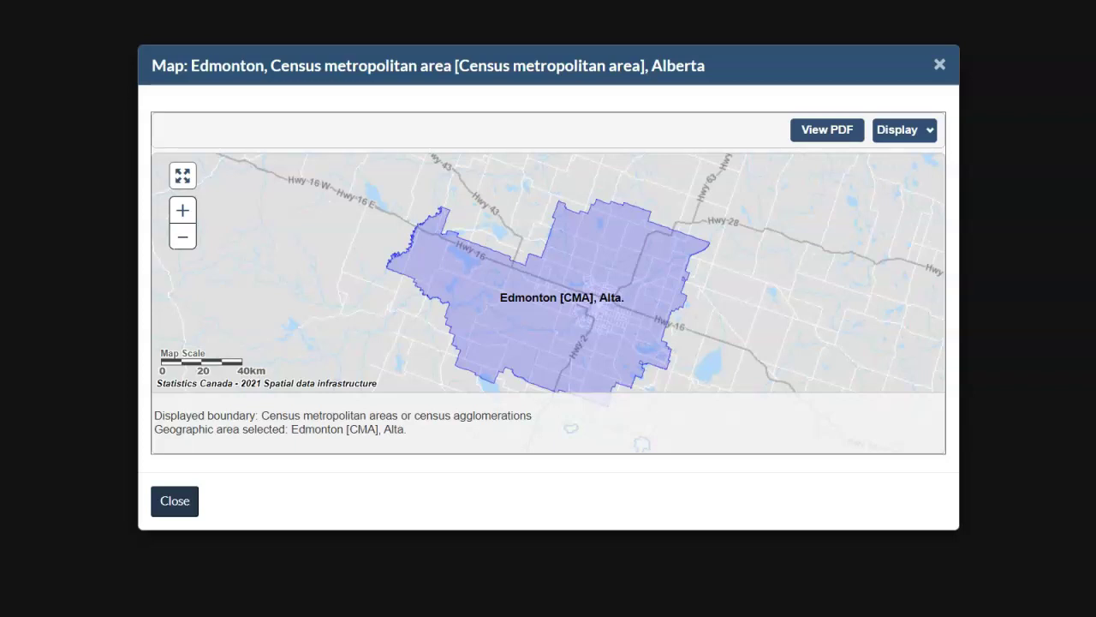
pyautogui.click(175, 501)
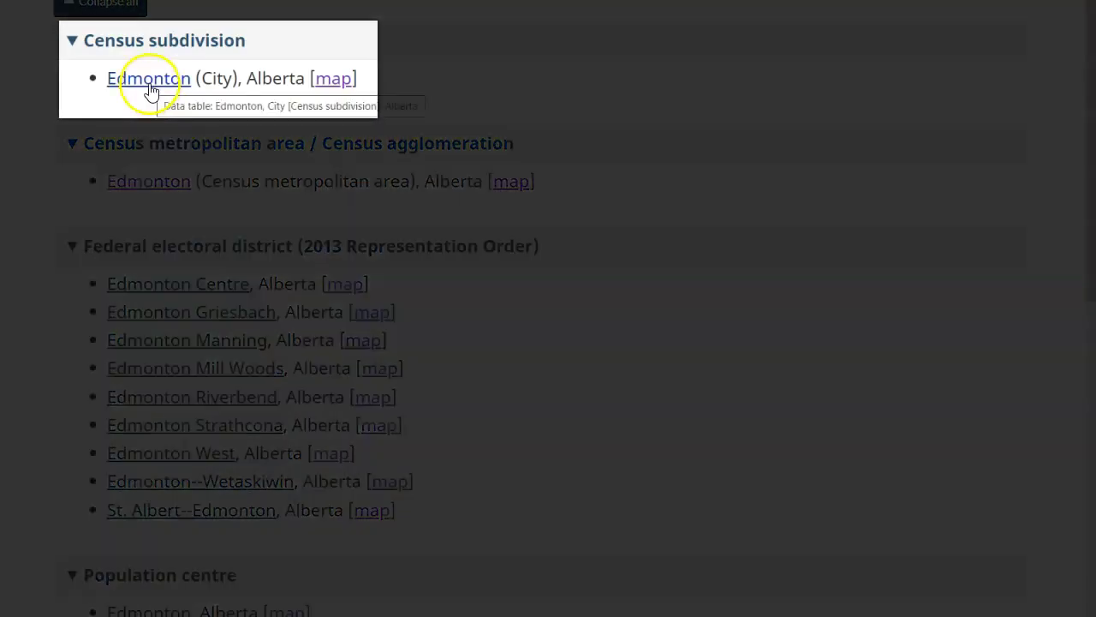
# - Open Edmonton (City)'s geographic summary and go to its census profile table
pyautogui.click(148, 86)
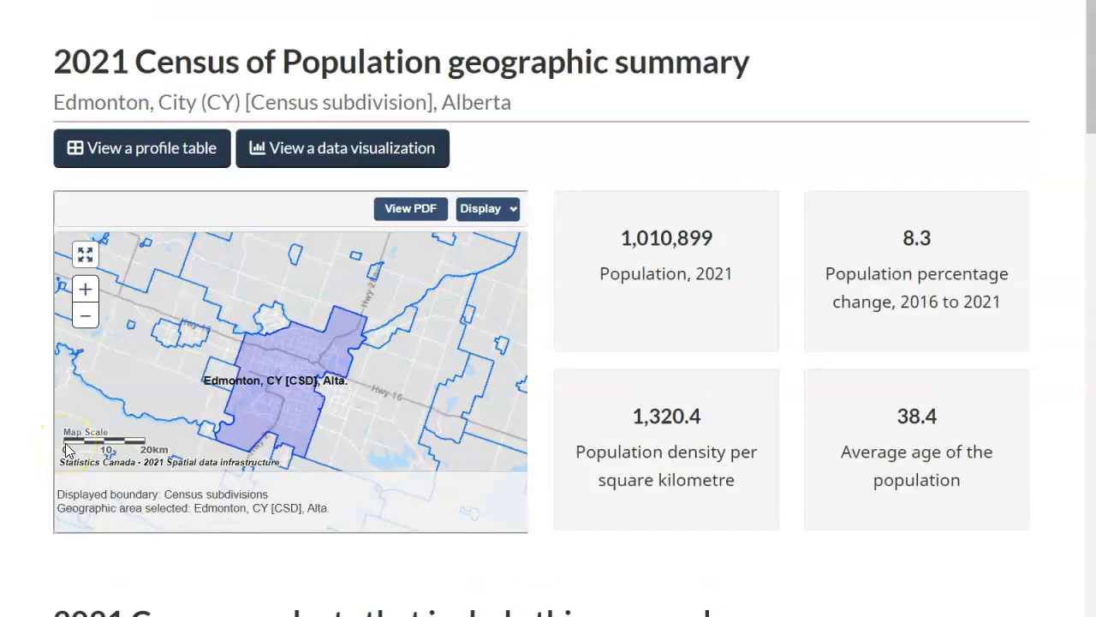
pyautogui.scroll(-4, 604, 416)
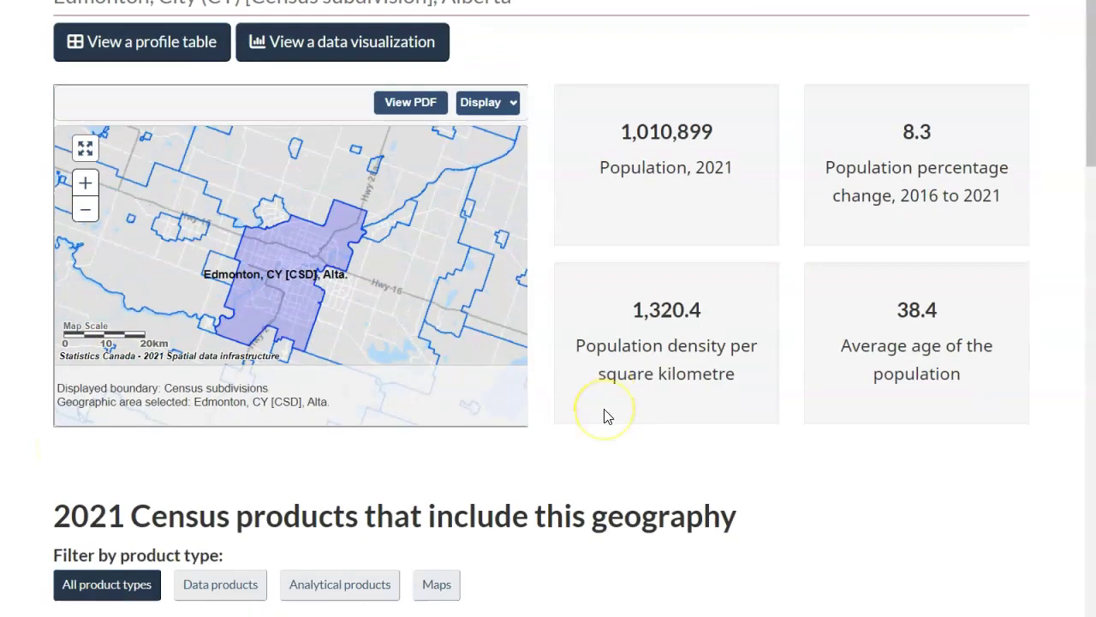
pyautogui.scroll(-3, 604, 417)
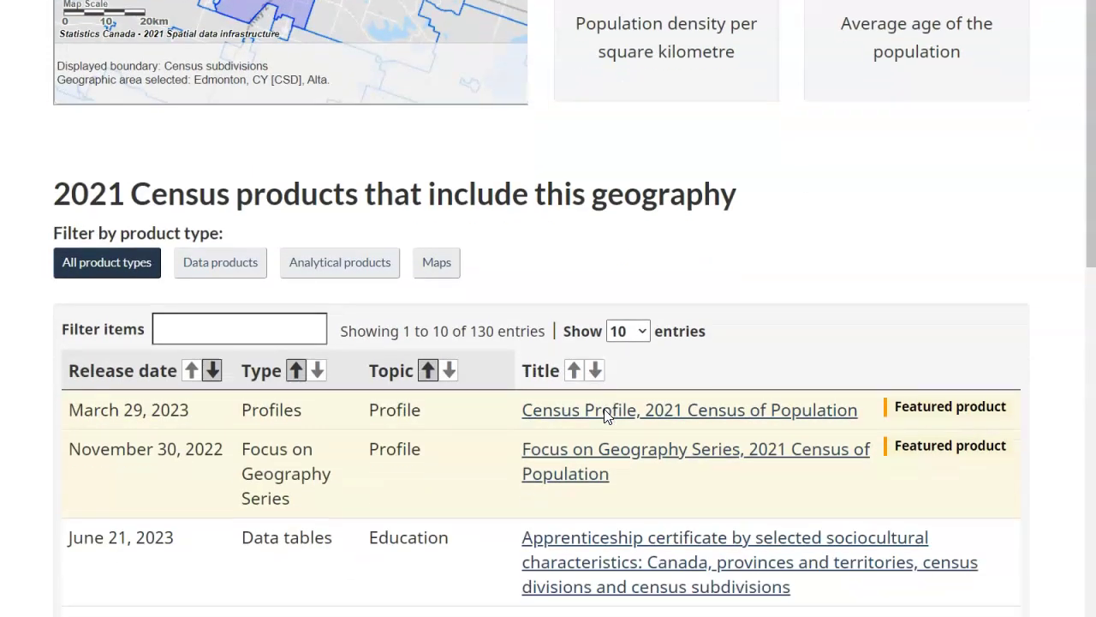
pyautogui.scroll(-2, 604, 416)
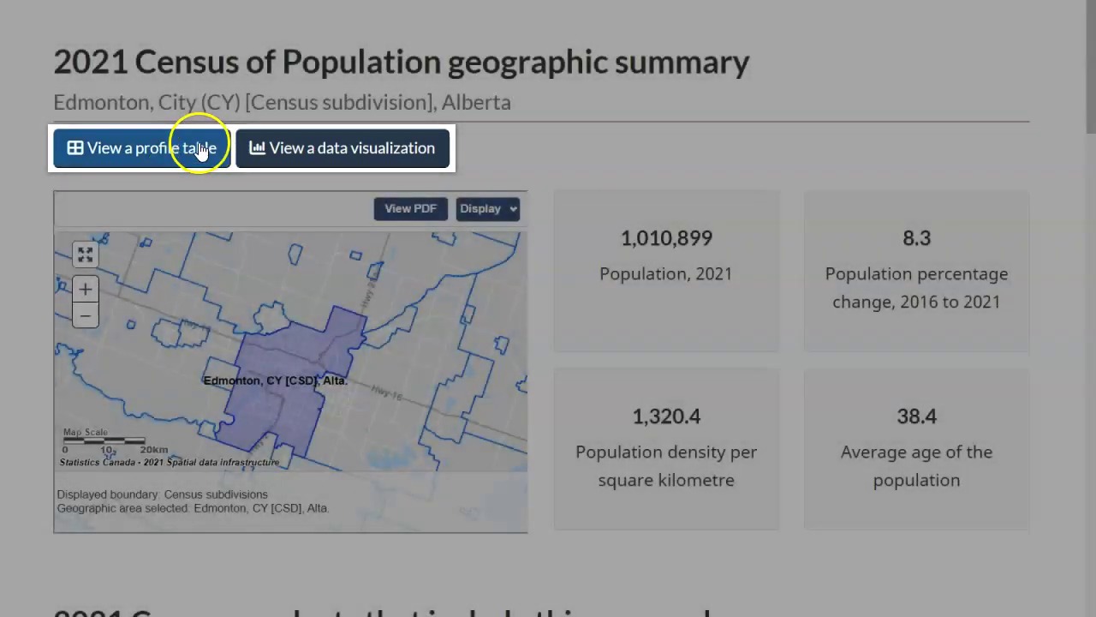
pyautogui.click(197, 150)
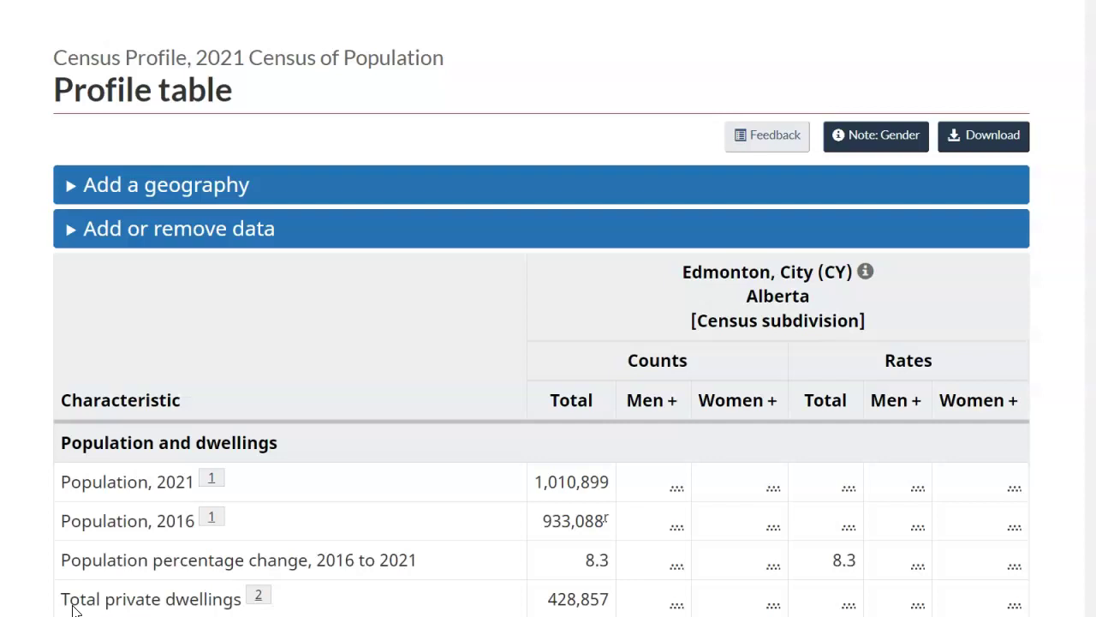
# - Reapply the profile with all 53 topics unchanged, then expand Add a geography
pyautogui.click(124, 230)
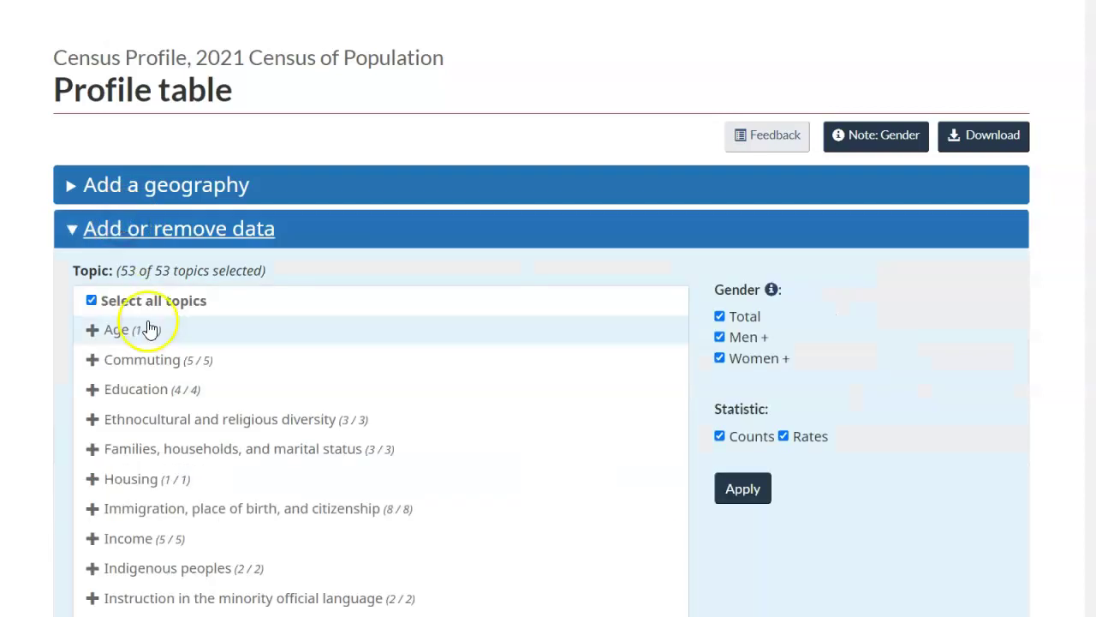
pyautogui.scroll(-3, 57, 370)
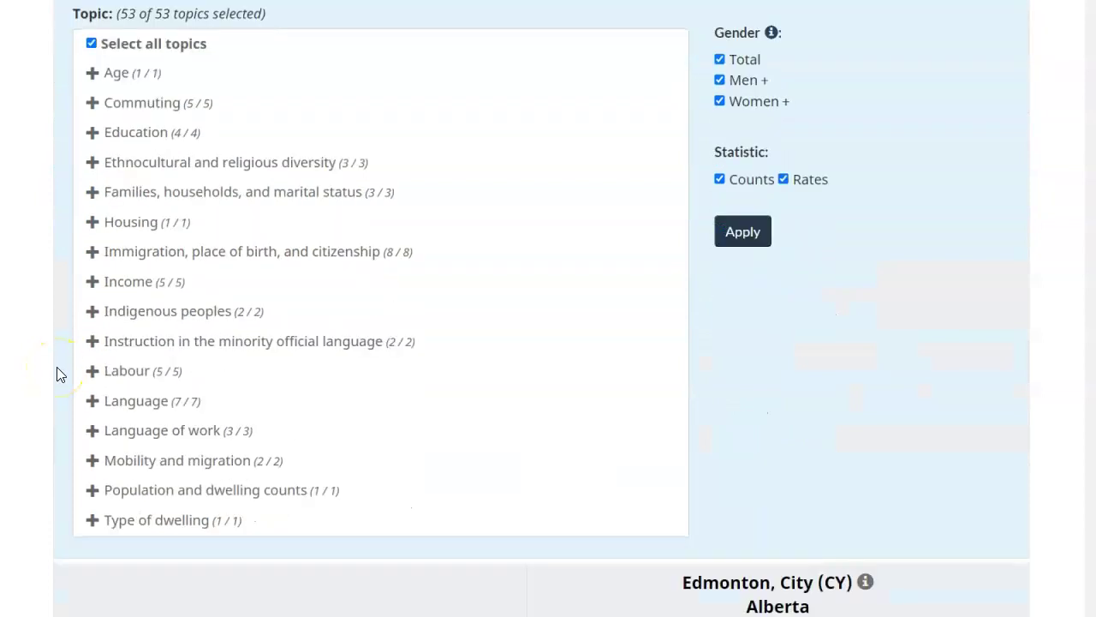
pyautogui.click(92, 103)
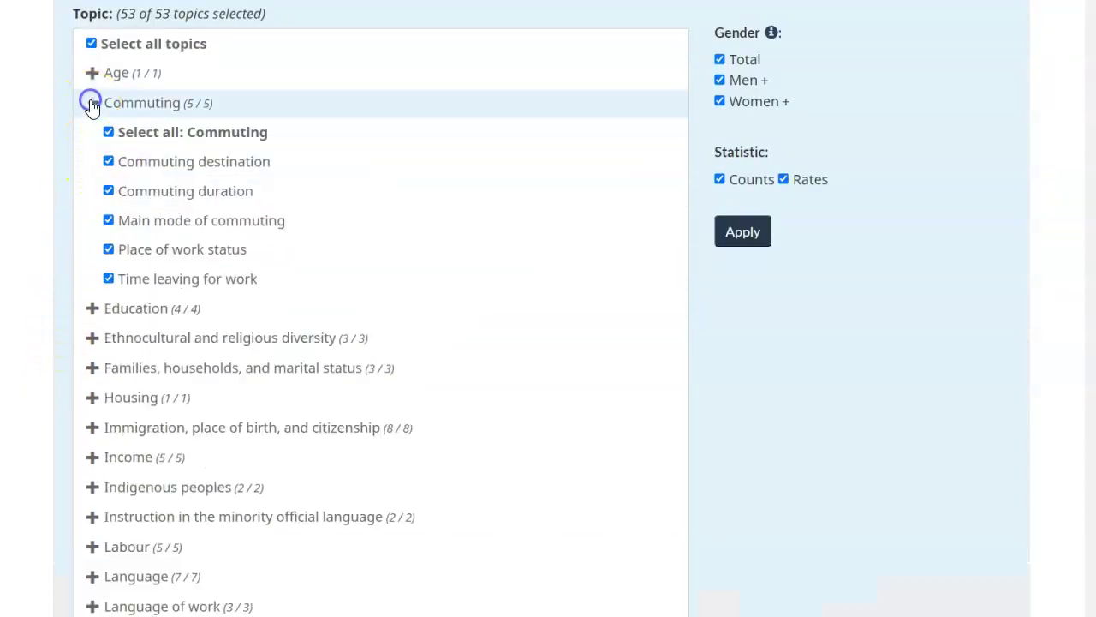
pyautogui.click(92, 102)
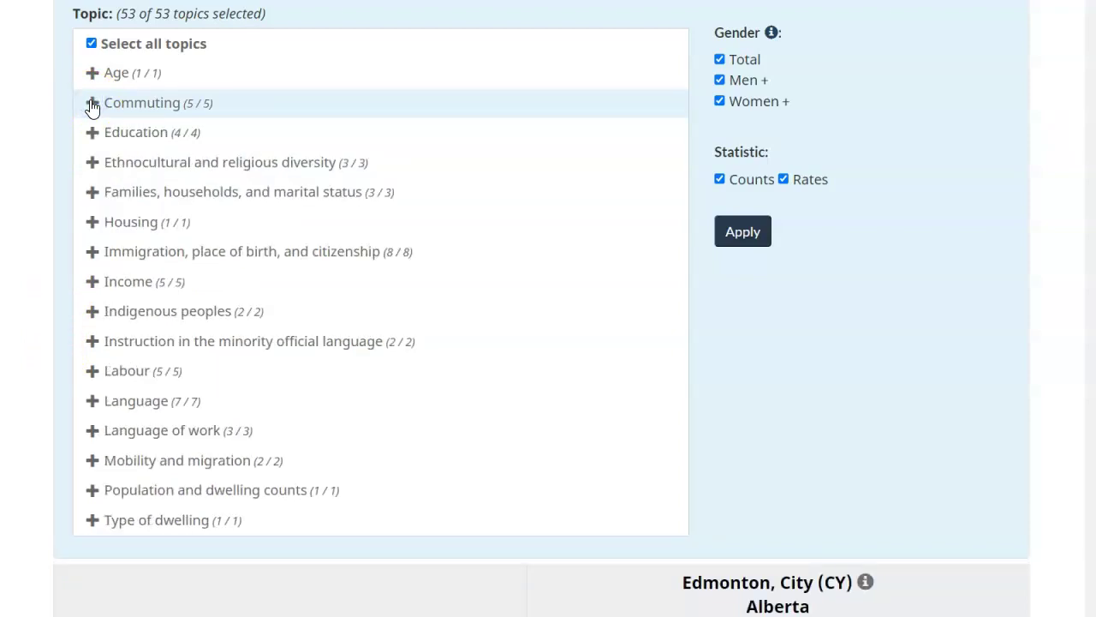
pyautogui.click(75, 113)
pyautogui.click(736, 239)
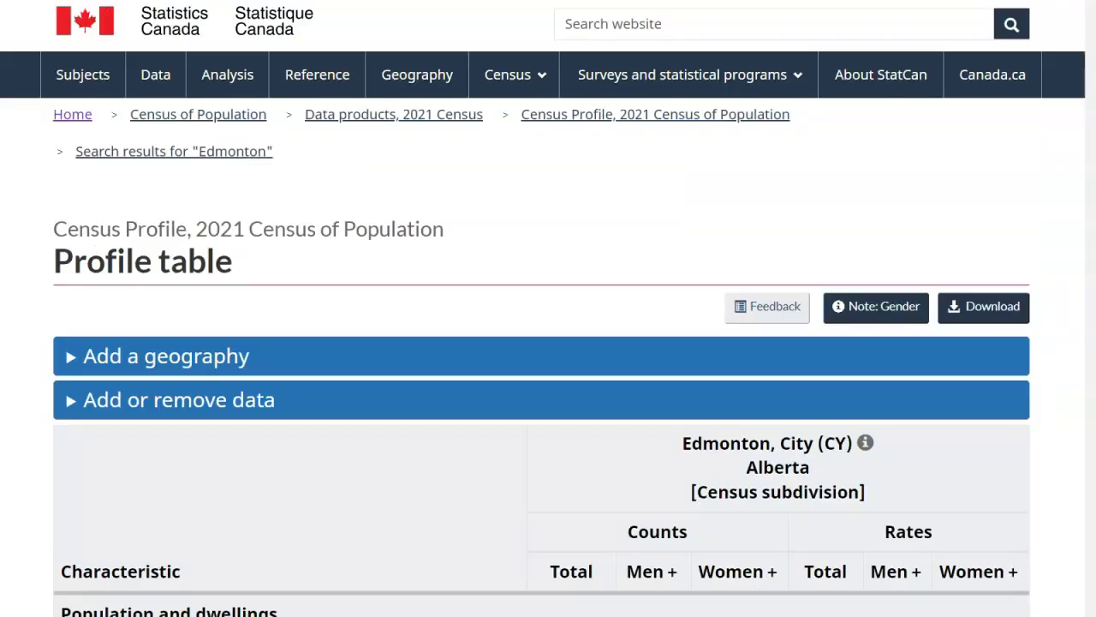
pyautogui.click(134, 365)
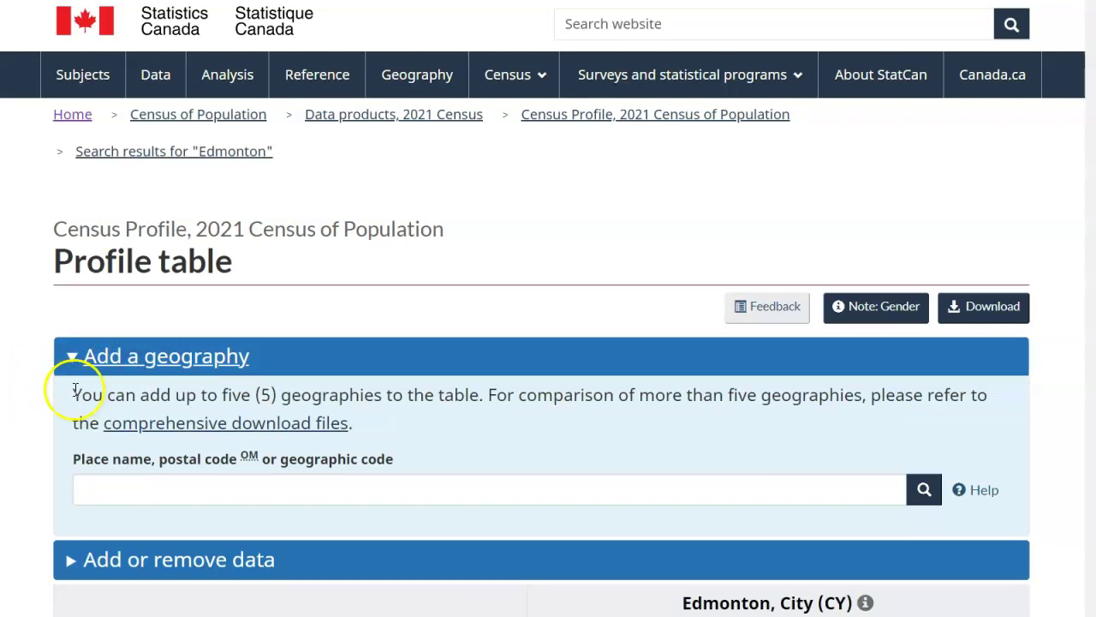
# - Collapse Add a geography and show the profile table's Download files options
pyautogui.click(144, 368)
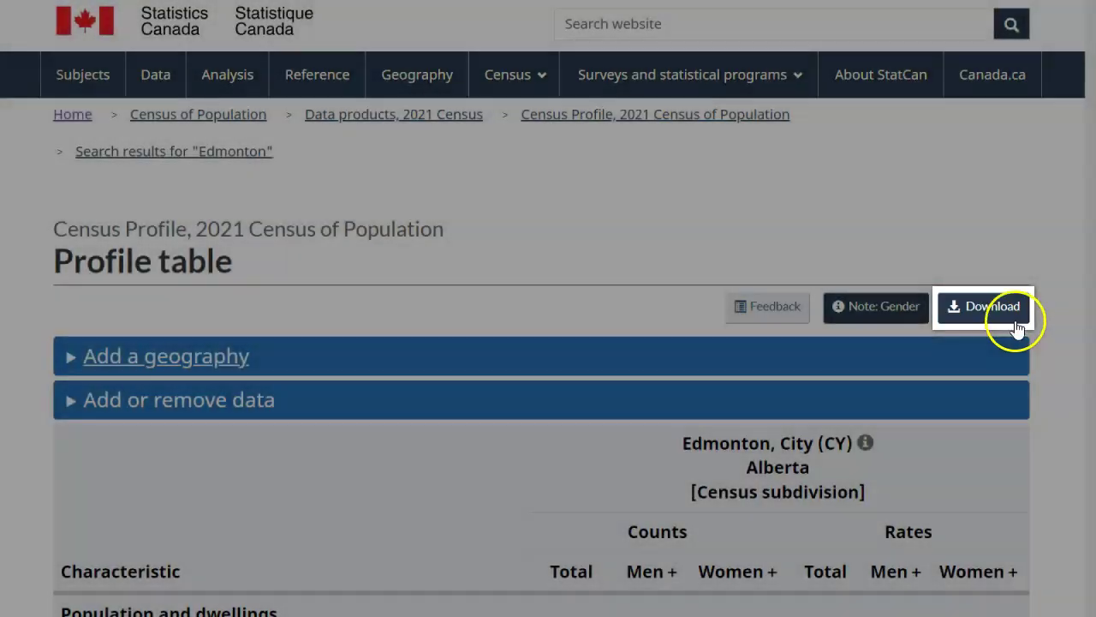
pyautogui.click(996, 315)
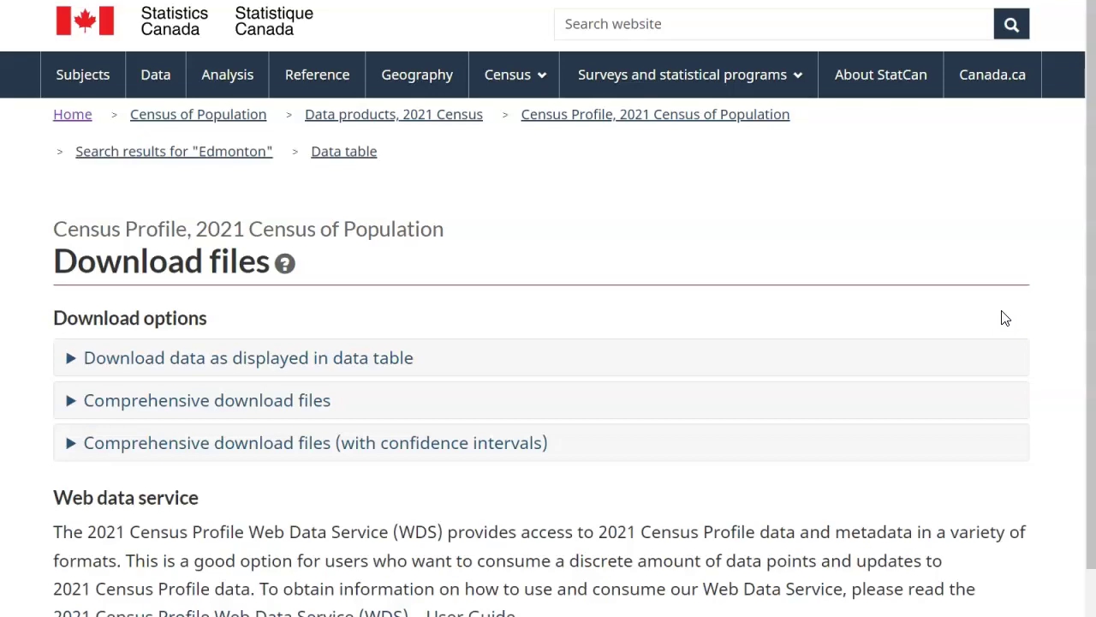
pyautogui.click(64, 471)
pyautogui.scroll(-10, 63, 472)
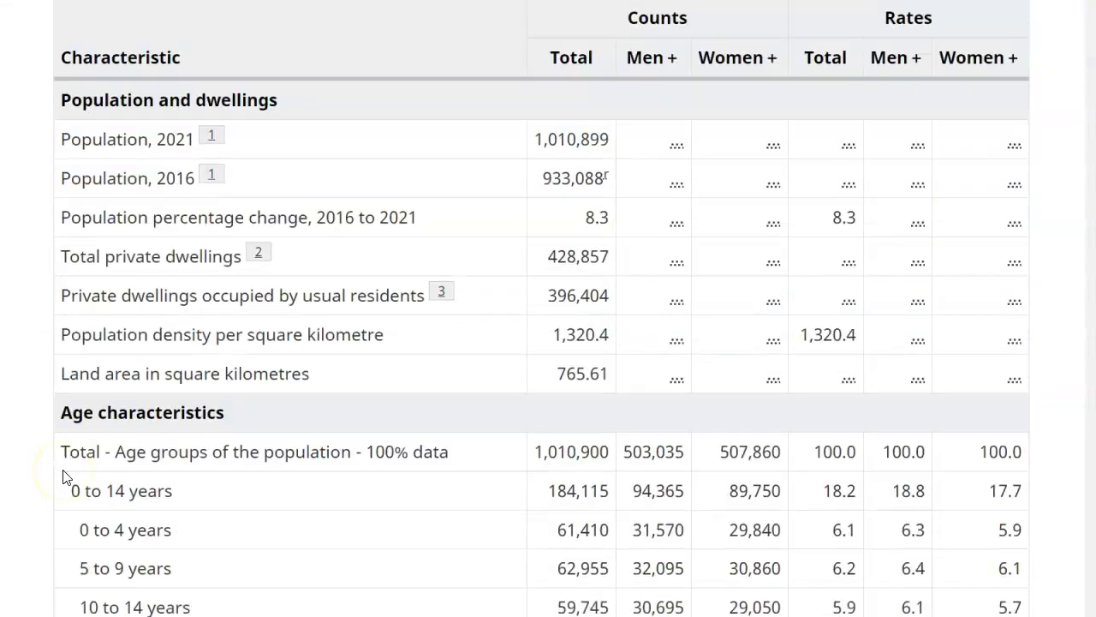
pyautogui.scroll(-15, 64, 477)
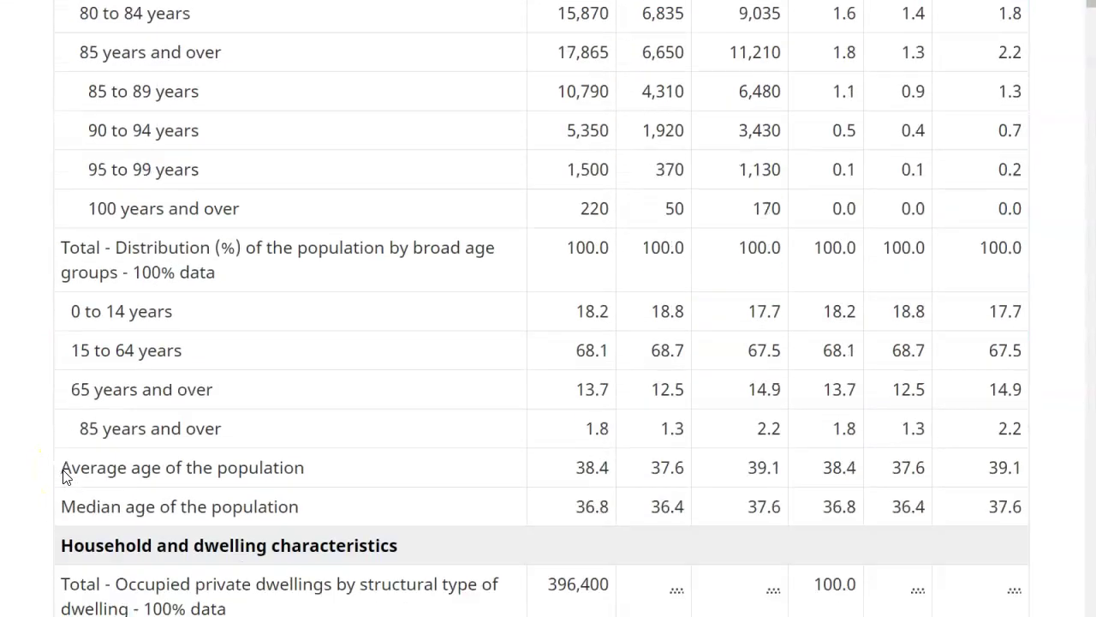
pyautogui.scroll(-20, 63, 477)
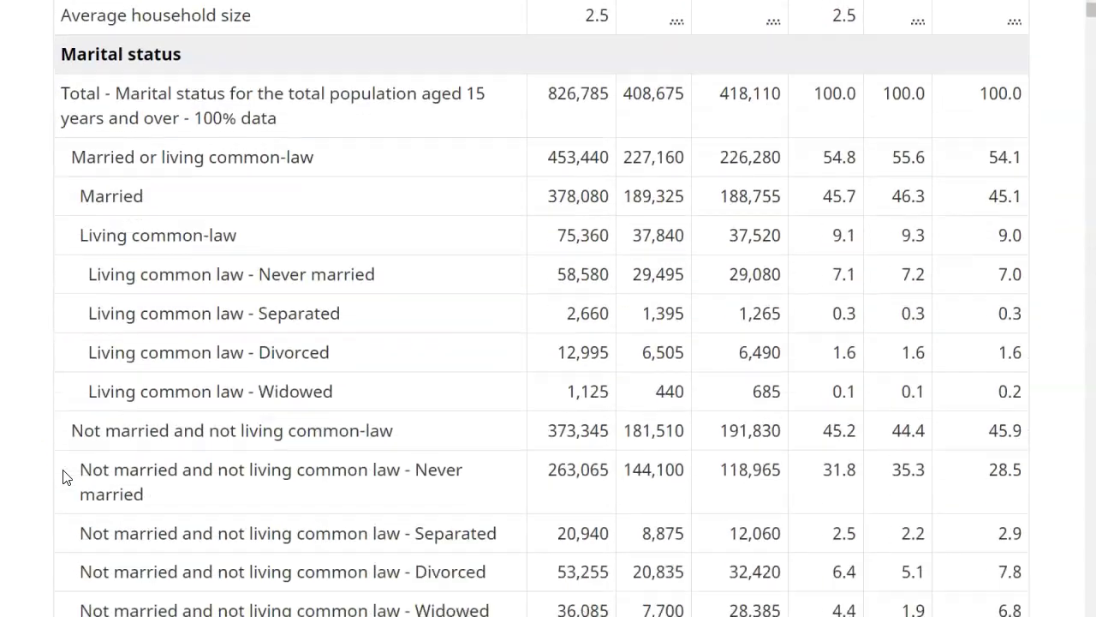
pyautogui.scroll(-20, 63, 477)
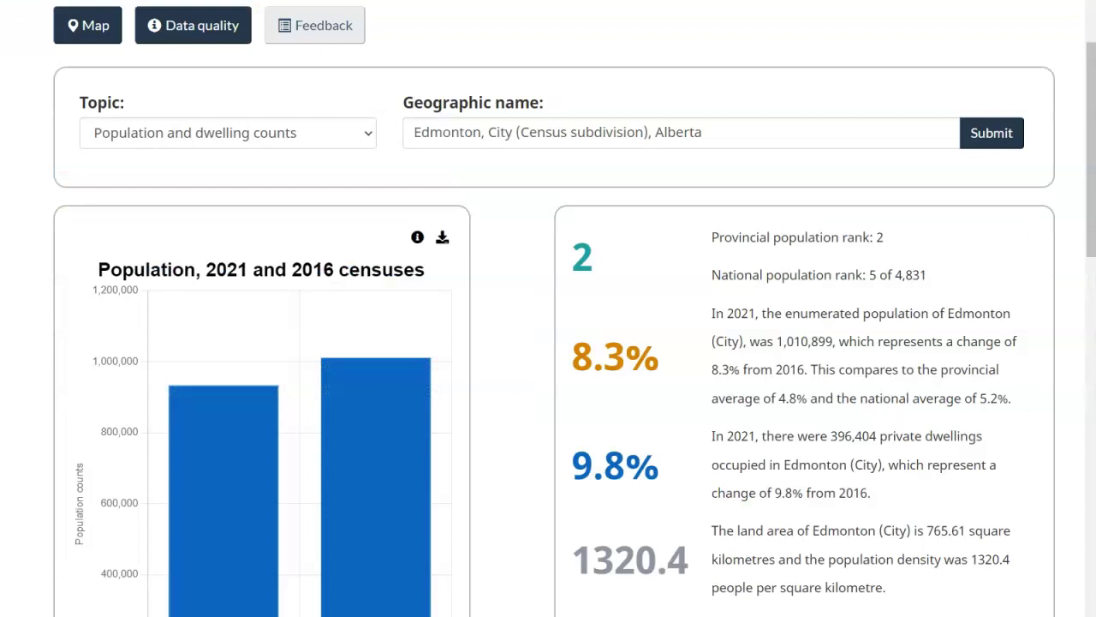
pyautogui.click(317, 135)
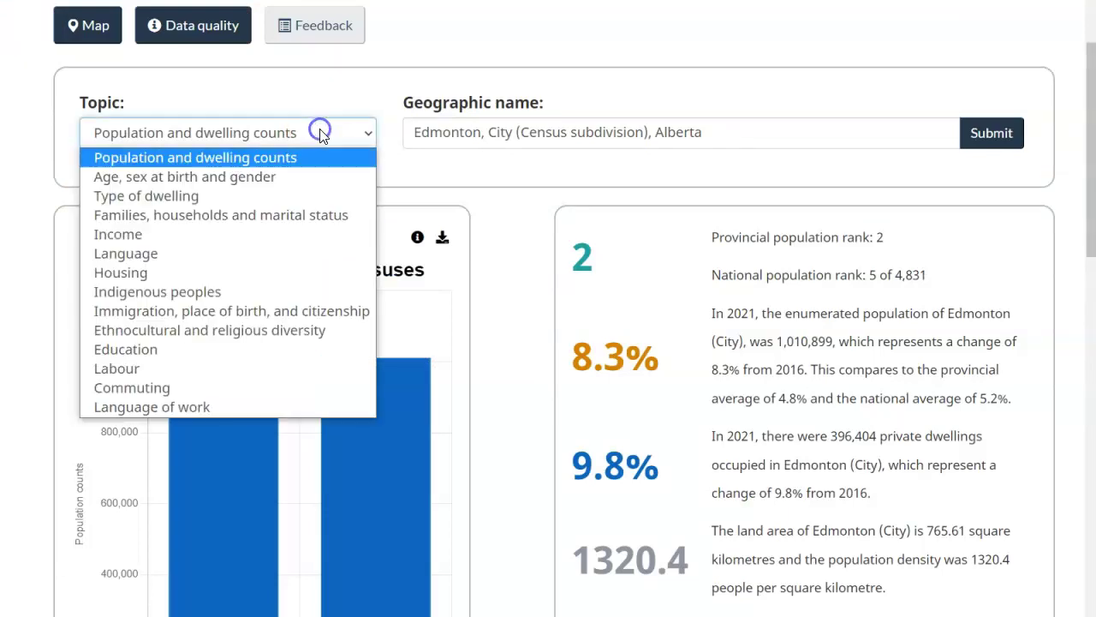
pyautogui.click(226, 252)
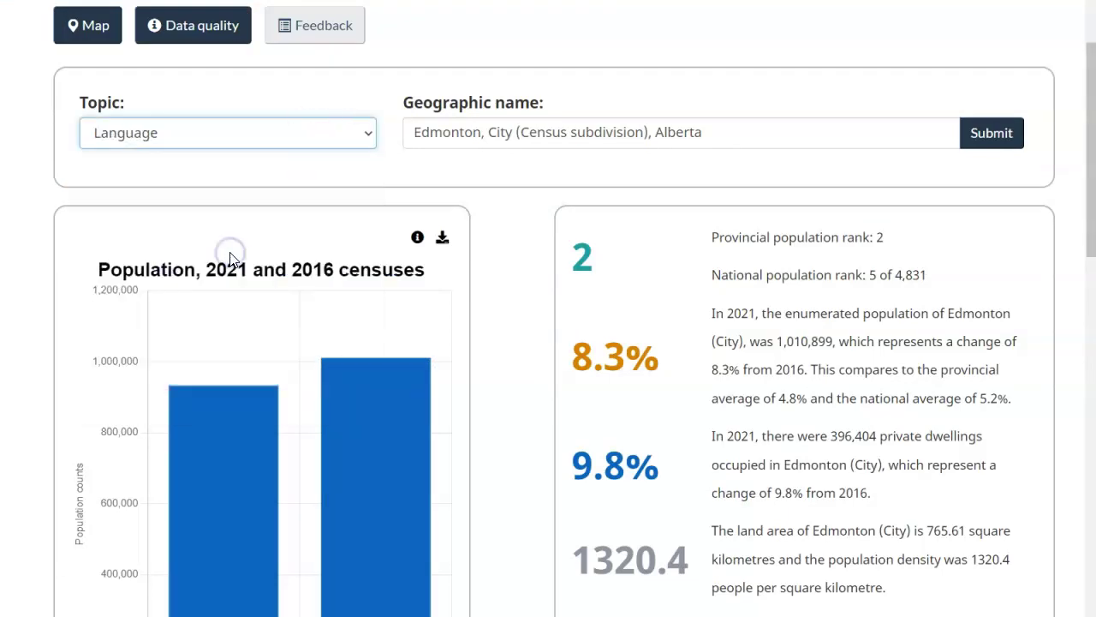